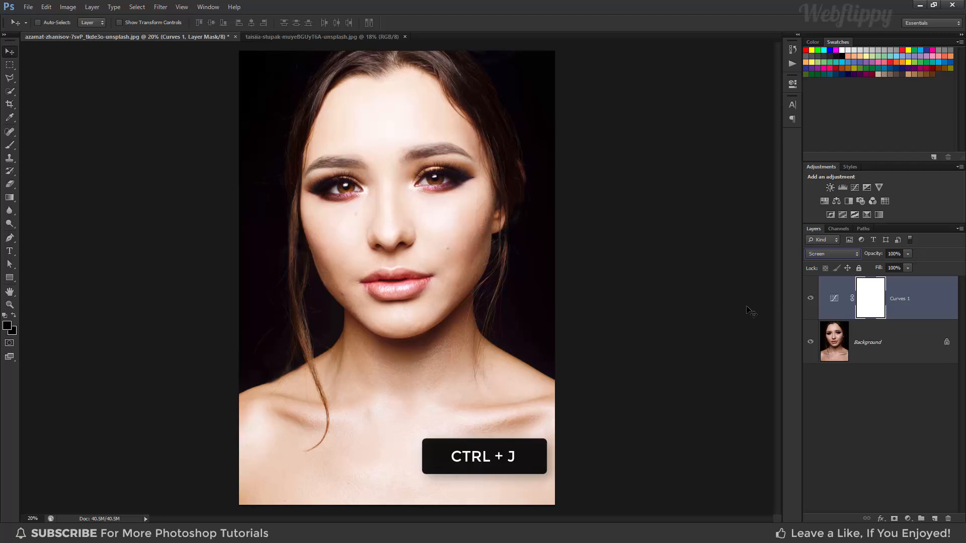
- Duplicate the Curves 1 adjustment layer and set the copy's blend mode to Multiply
key("ctrl+j")
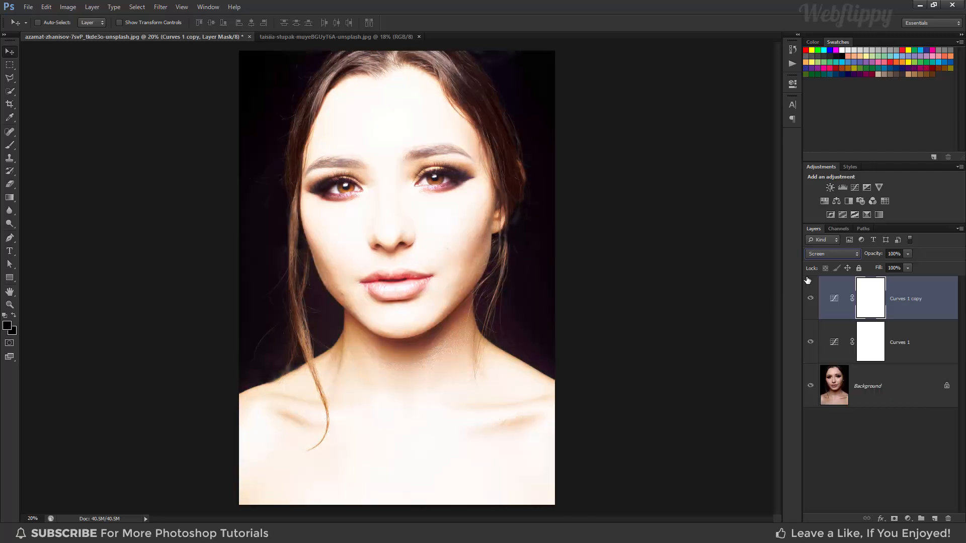
left_click(831, 253)
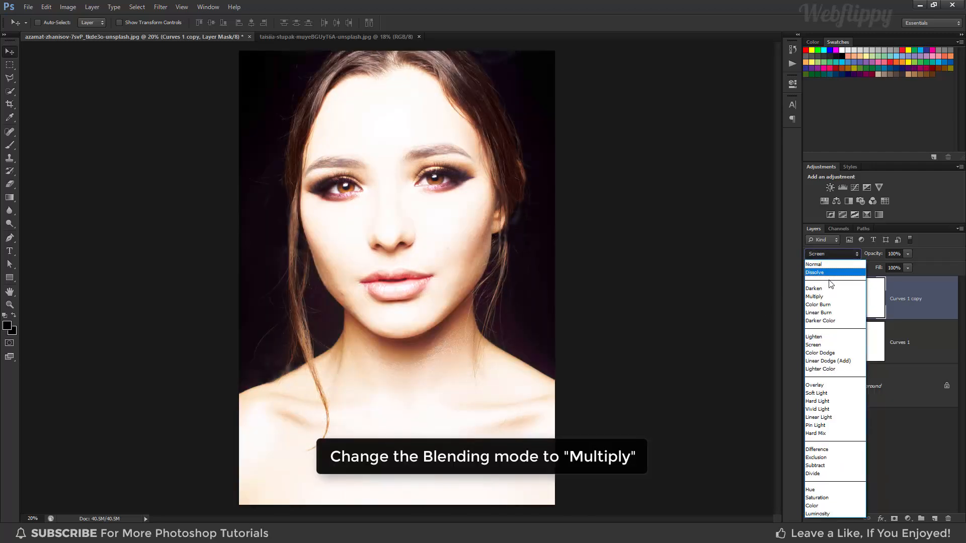
left_click(831, 298)
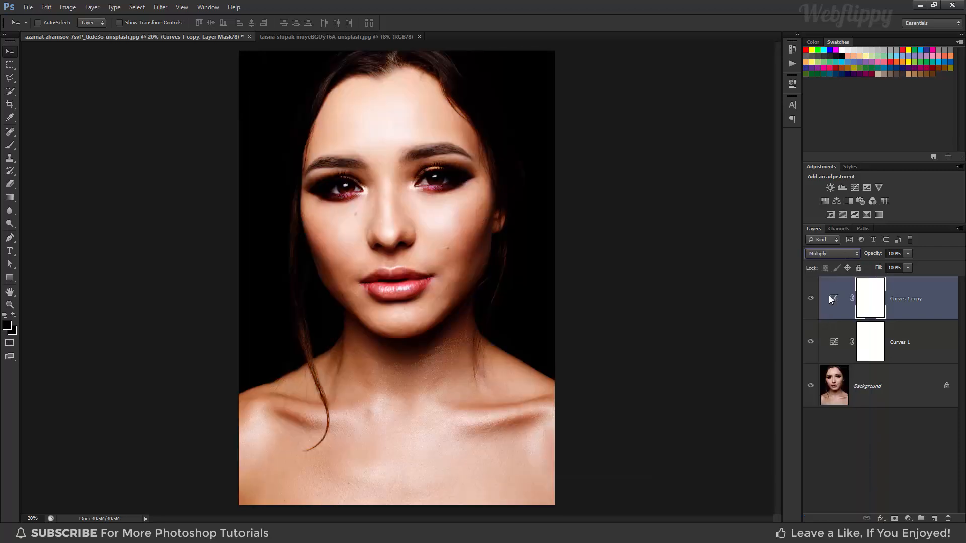
- Hide the Curves 1 copy layer and set the Curves 1 Blend If Underlying Layer black slider to a split of 150 / 237
left_click(811, 299)
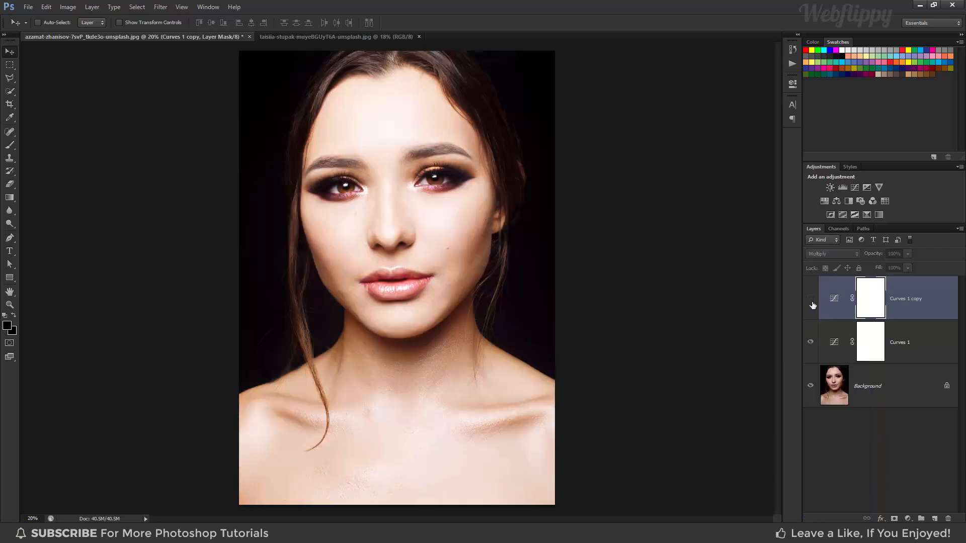
left_click(924, 338)
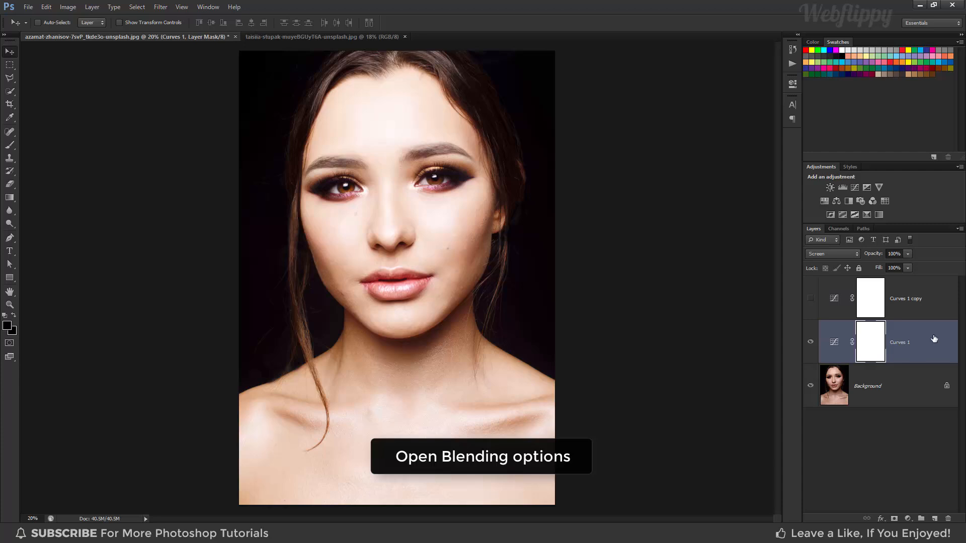
right_click(932, 342)
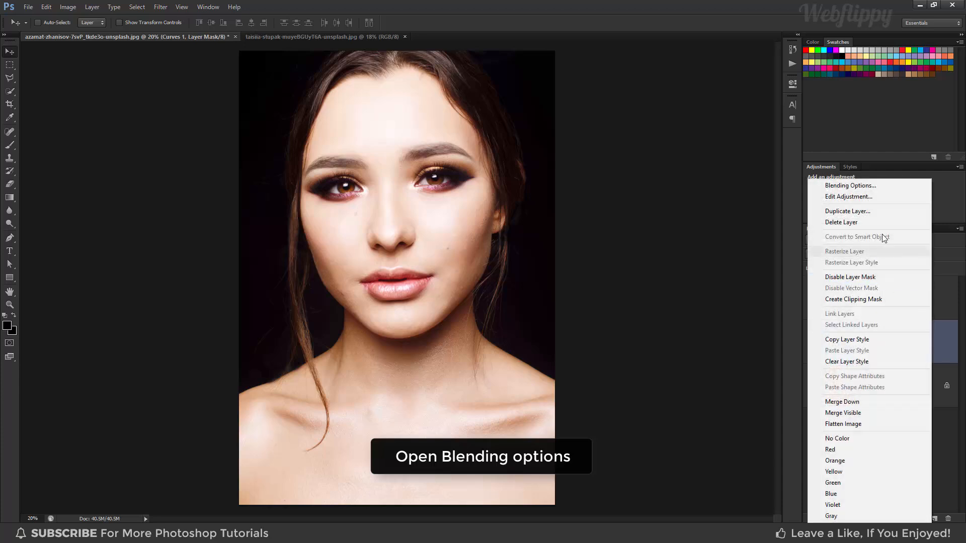
left_click(874, 188)
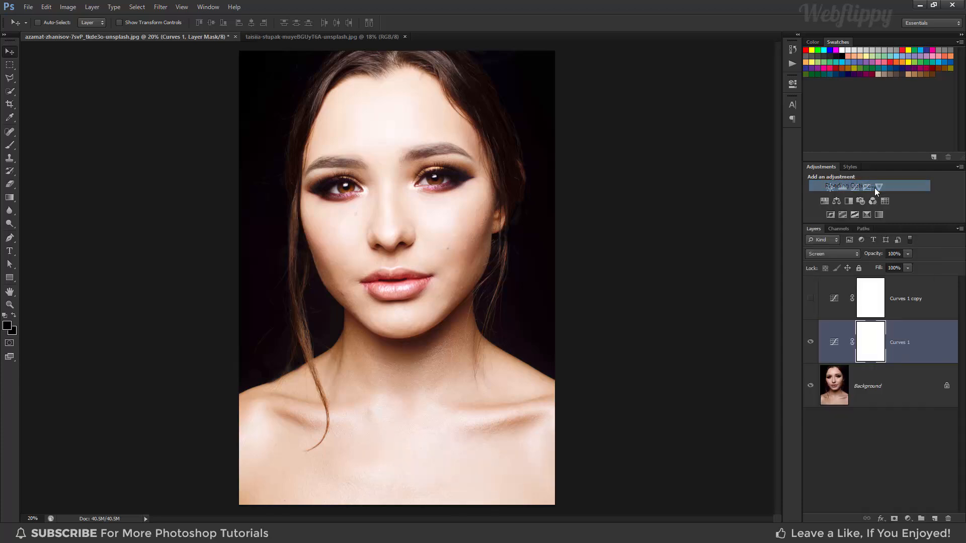
left_click_drag(737, 116, 735, 122)
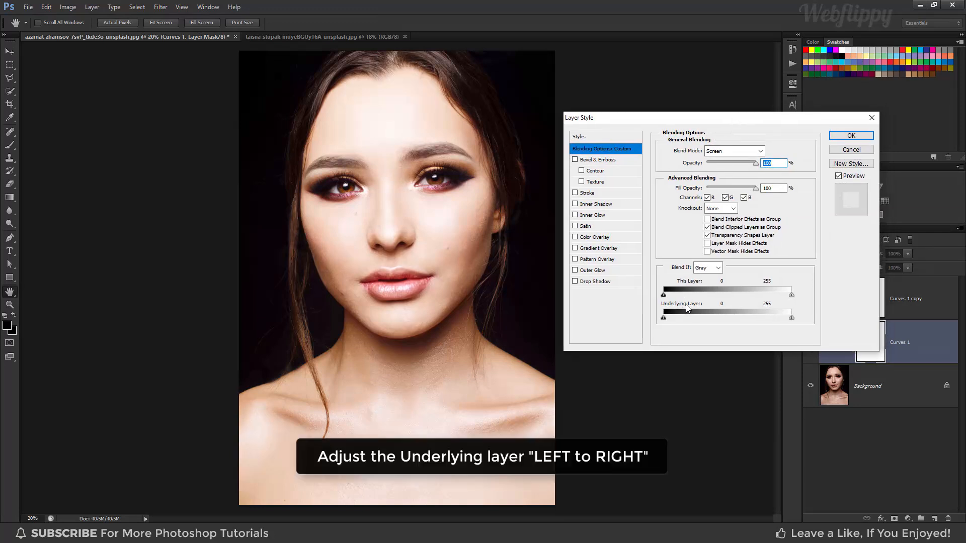
left_click_drag(664, 318, 740, 322)
key("alt")
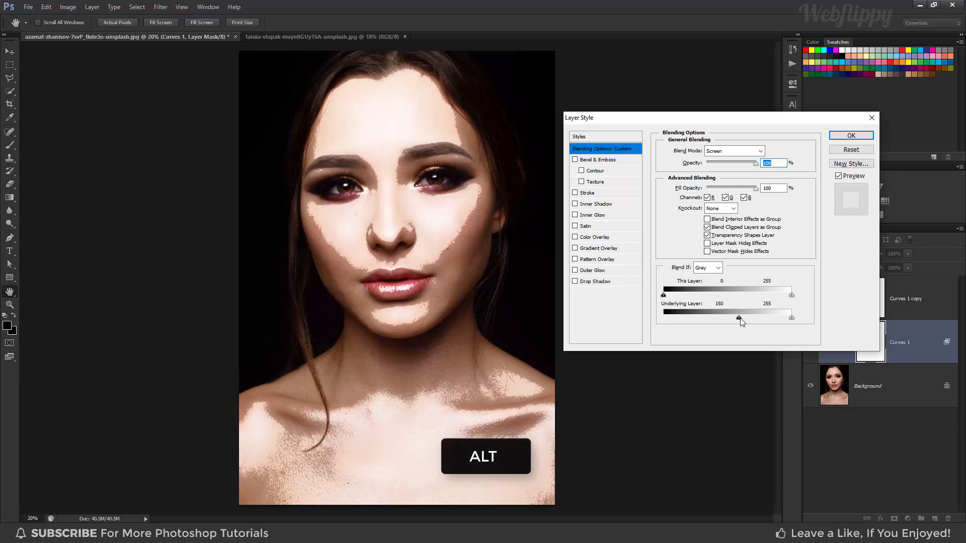
left_click_drag(740, 322, 782, 320)
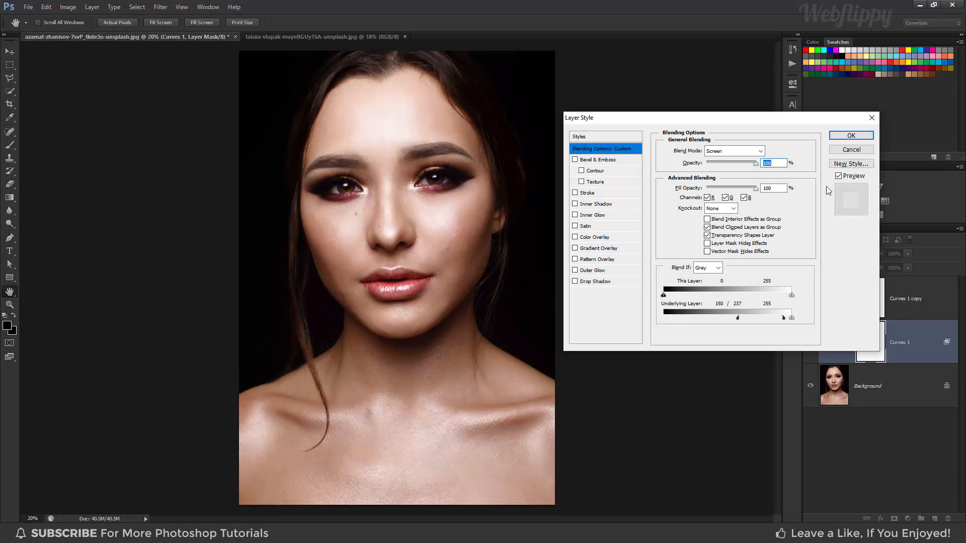
left_click(850, 137)
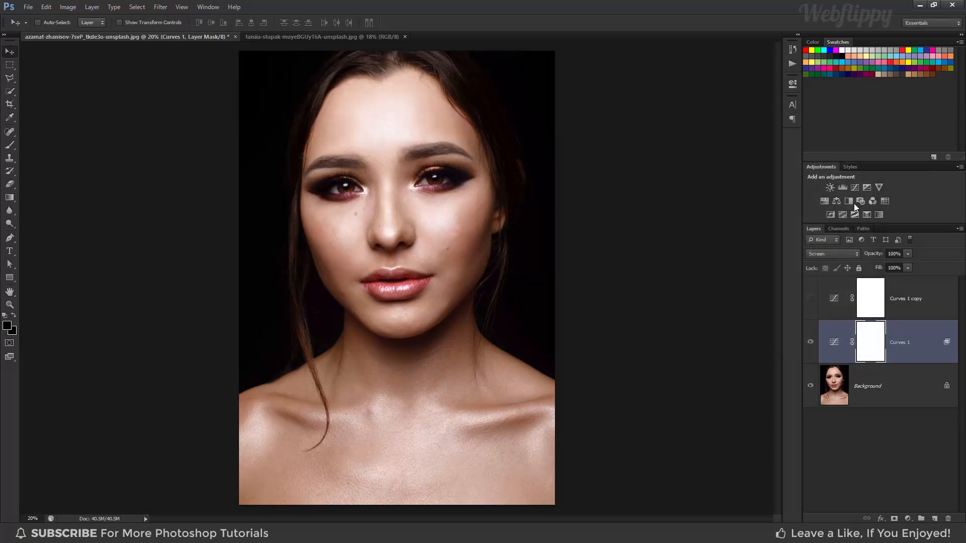
- Show the Curves 1 copy layer and set its Blend If Underlying Layer white slider to a split of 88 / 235
left_click(897, 304)
left_click(811, 303)
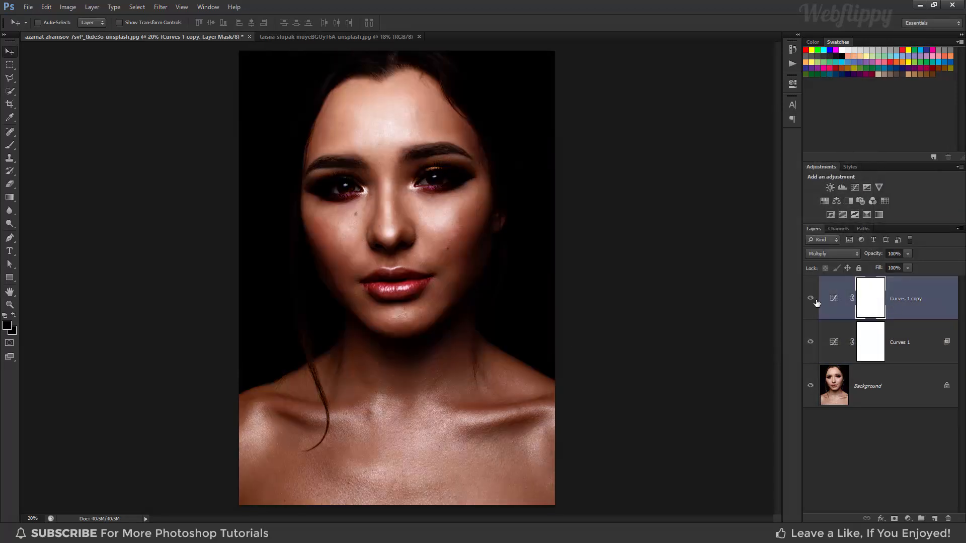
right_click(934, 303)
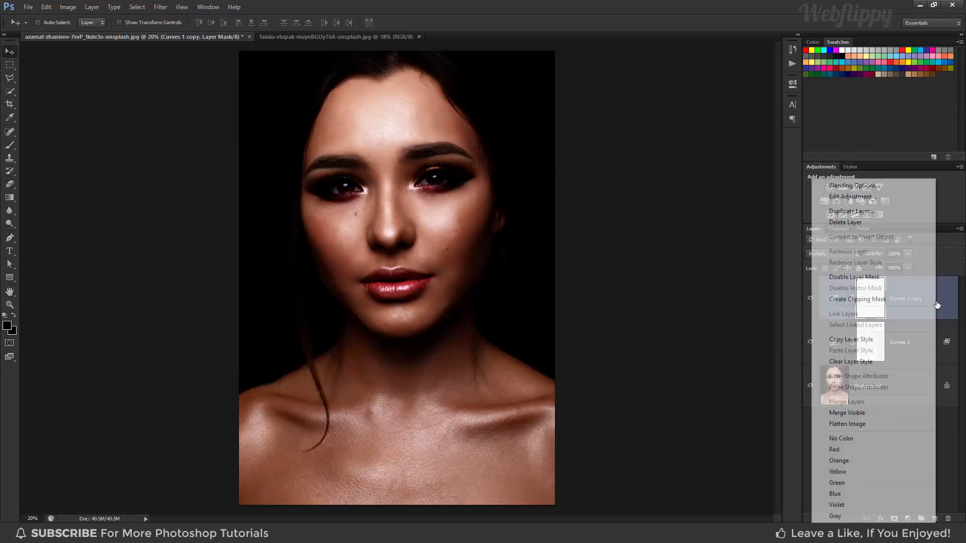
left_click(882, 189)
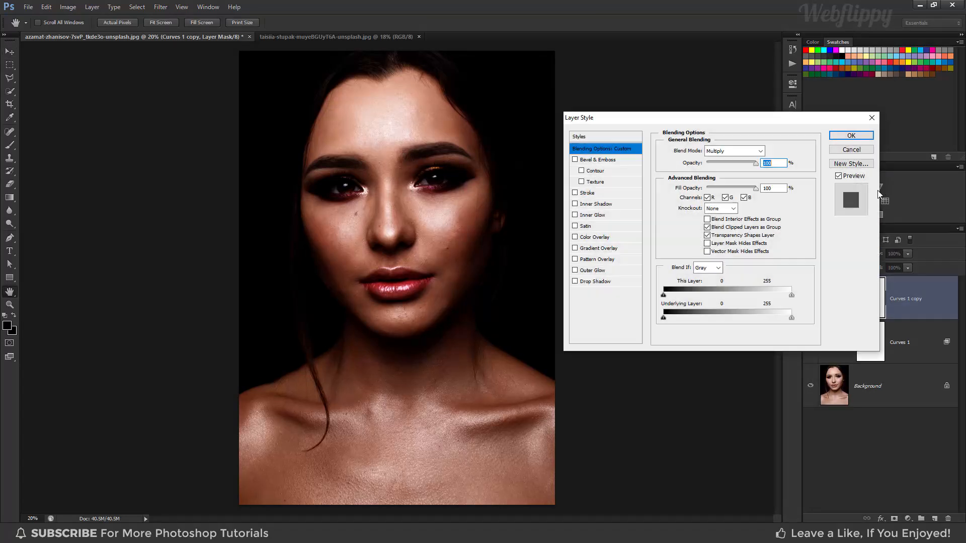
left_click_drag(791, 318, 735, 322)
key("alt")
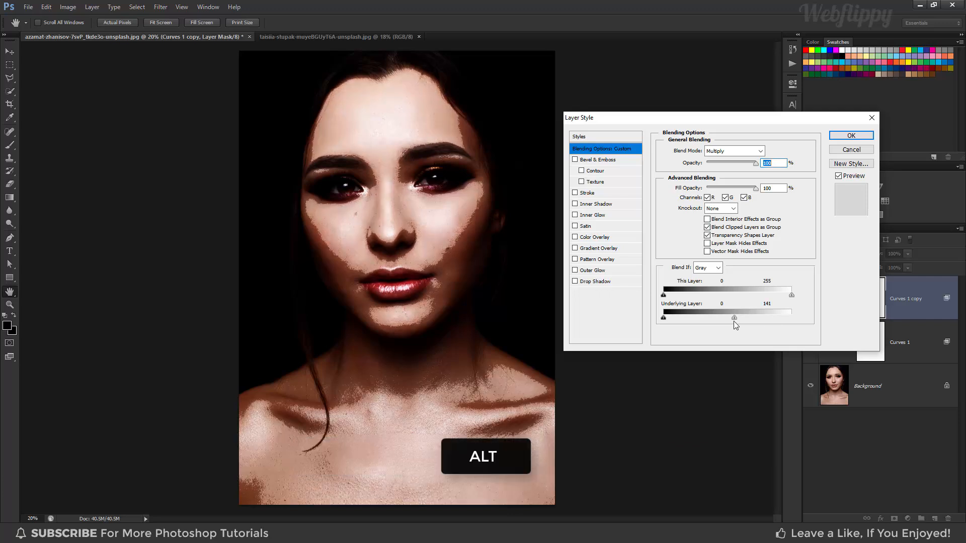
left_click_drag(734, 318, 782, 319)
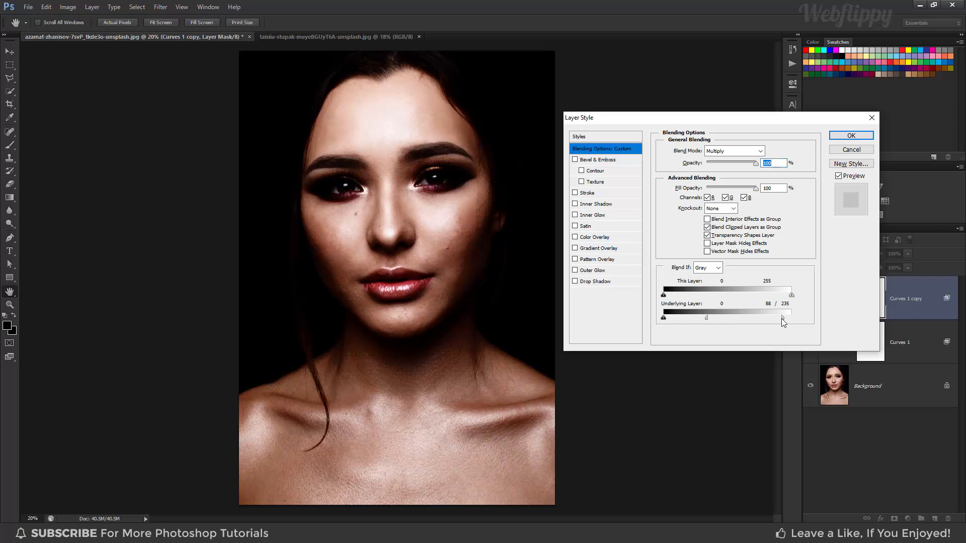
left_click(837, 135)
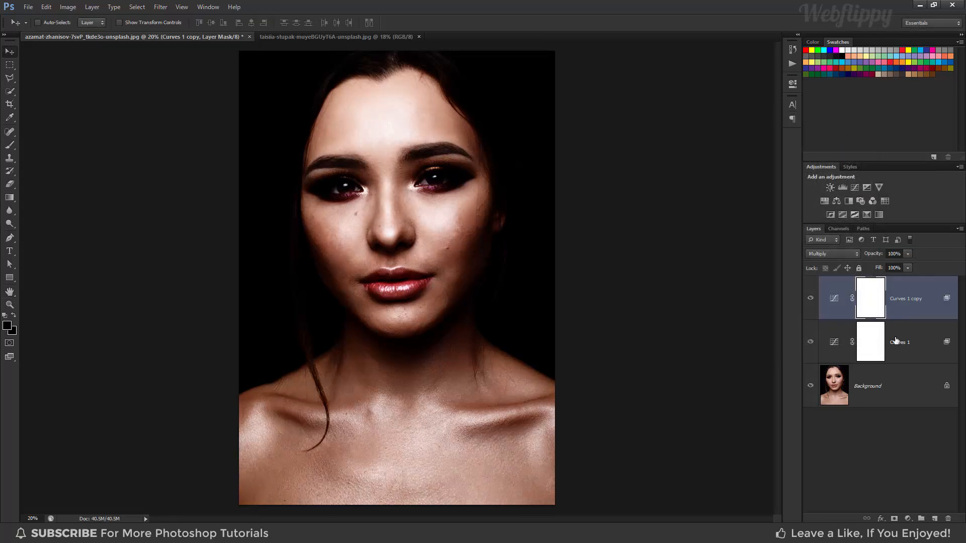
- Group the two Curves layers and add a white layer mask to the group
left_click(896, 341, "shift")
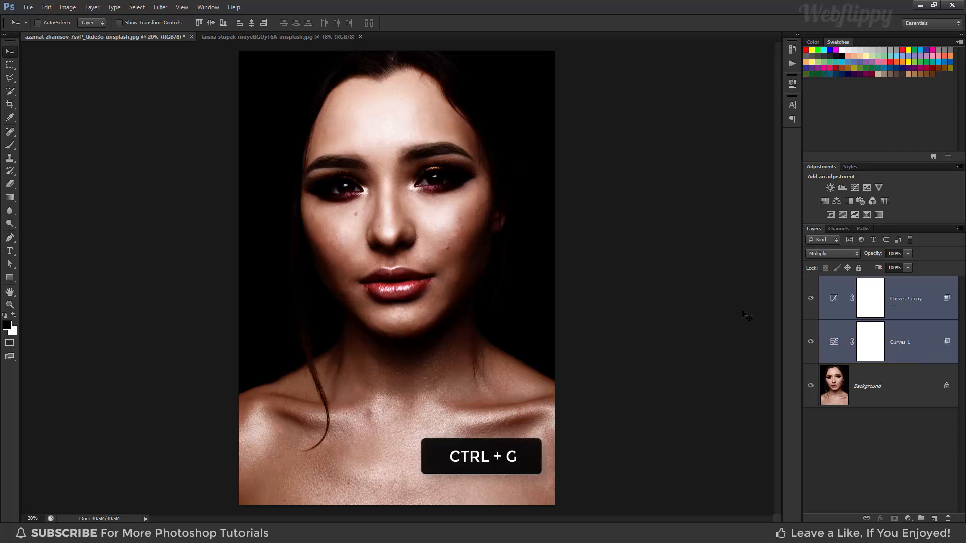
key("ctrl+g")
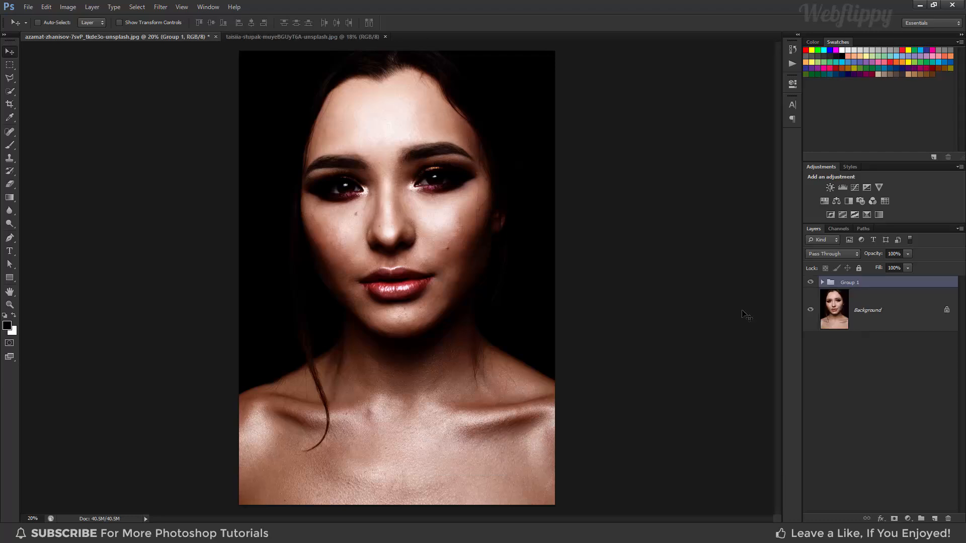
left_click(894, 519)
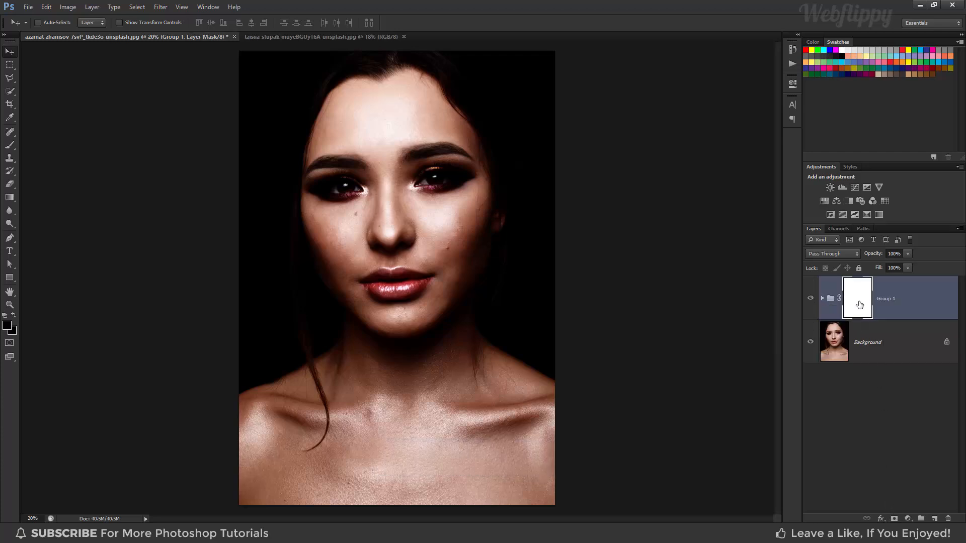
- Apply Image to the group's mask using the Merged layer, RGB channel and Multiply blending at 100% opacity
left_click(69, 7)
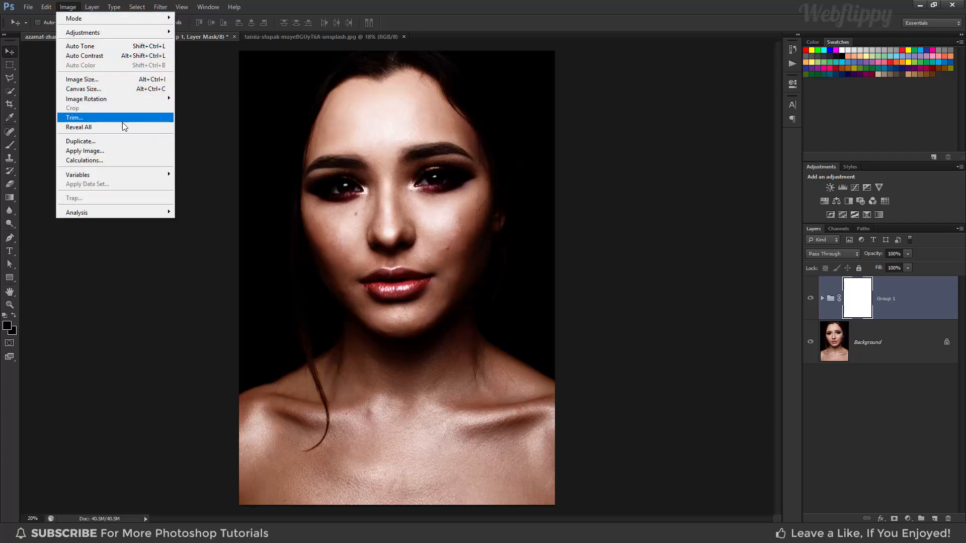
left_click(121, 151)
left_click_drag(589, 167, 598, 169)
left_click(649, 200)
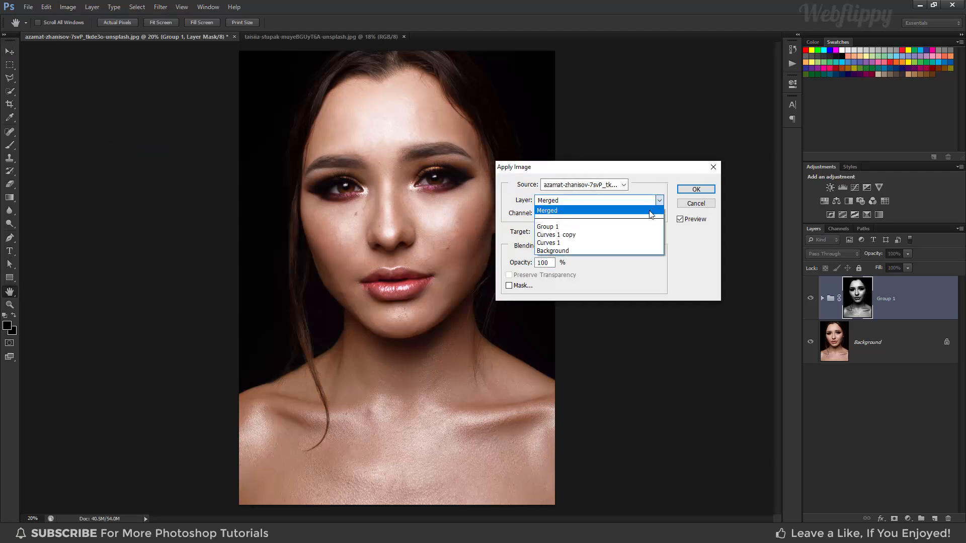
left_click(650, 214)
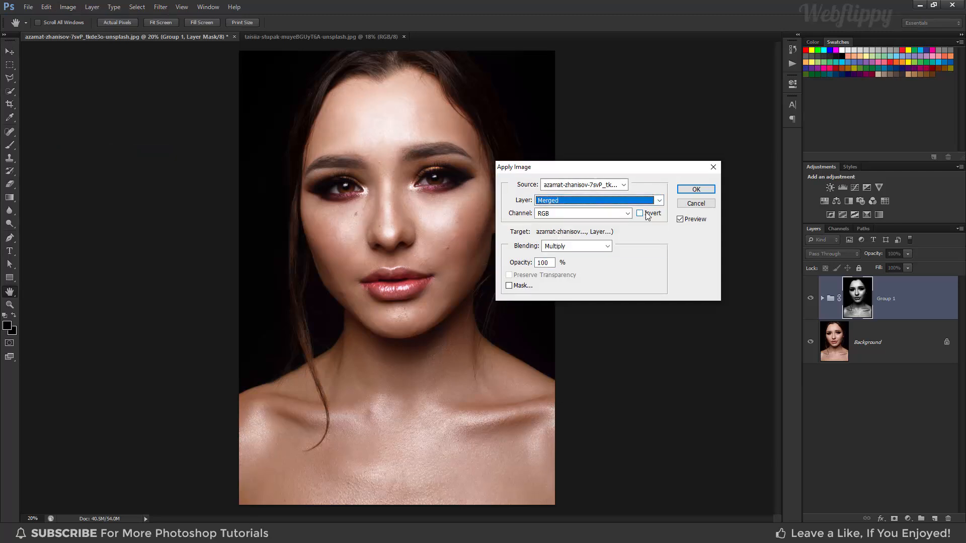
left_click(608, 246)
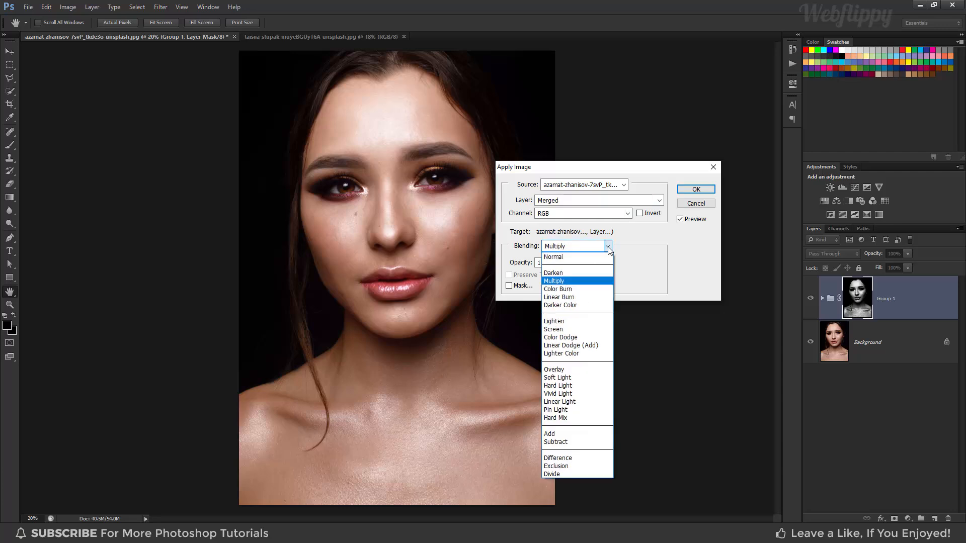
left_click(603, 282)
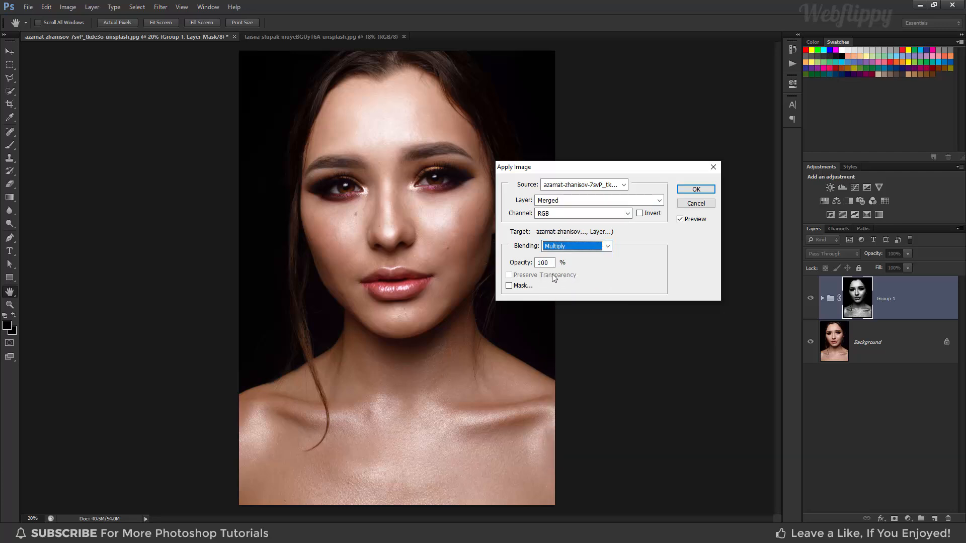
left_click(695, 189)
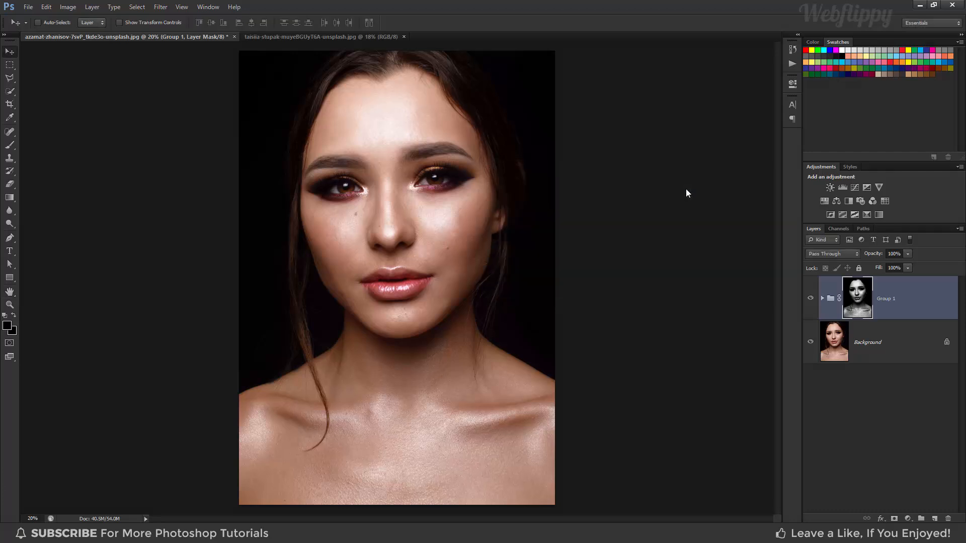
- Toggle the visibility of the Curves group to compare the portrait before and after the dodge and burn effect
left_click(809, 299)
left_click(809, 299)
left_click(809, 300)
left_click(809, 300)
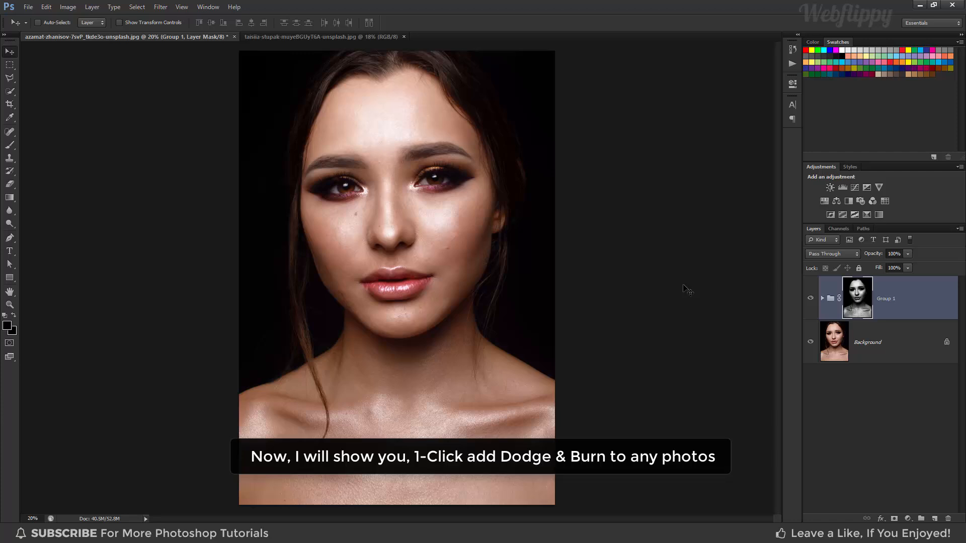
- Switch to the second portrait photo and load the Webflippy - Dodge & Burn action file
left_click(355, 36)
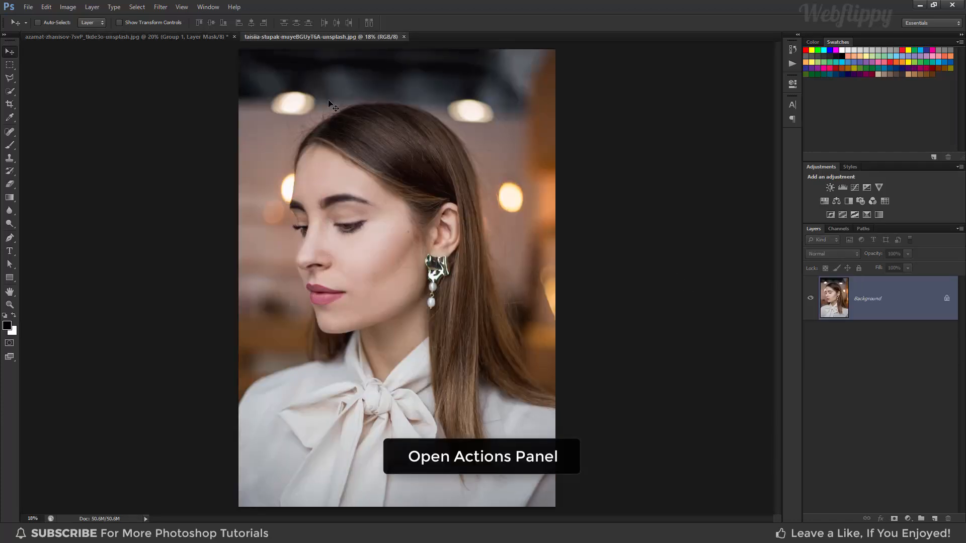
left_click(215, 7)
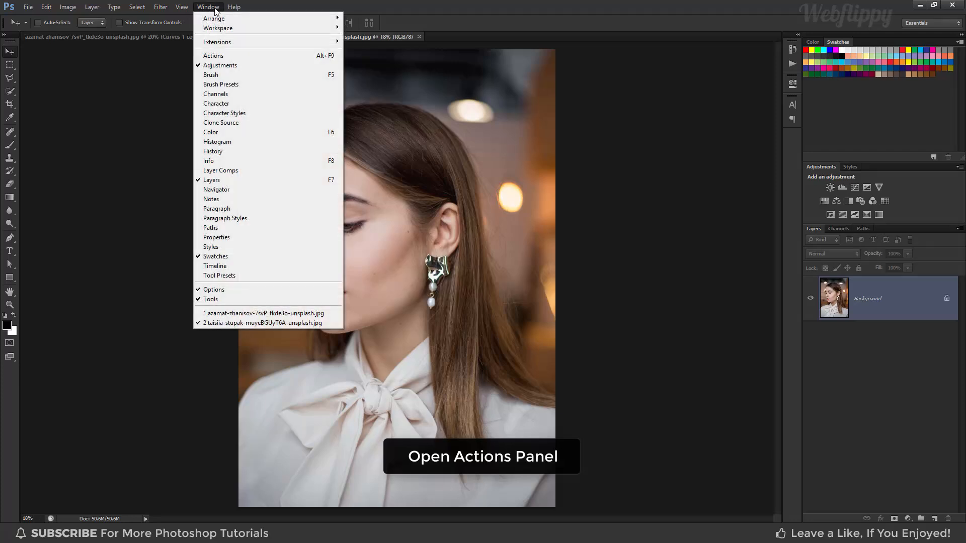
left_click(229, 57)
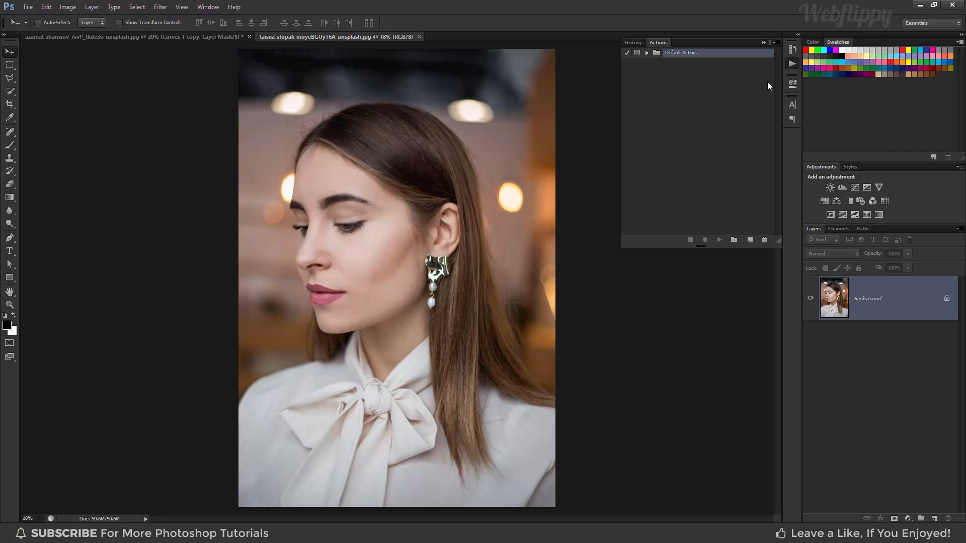
left_click(776, 43)
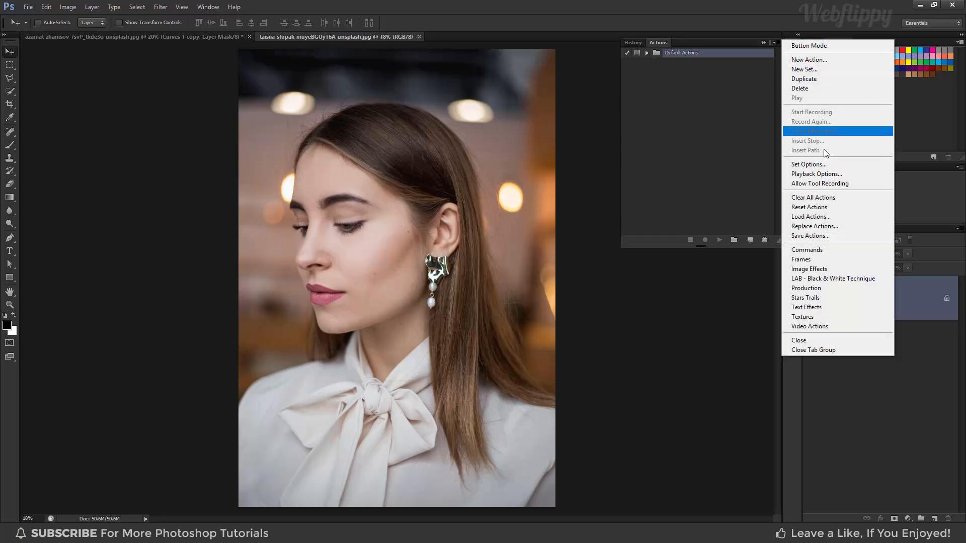
left_click(831, 221)
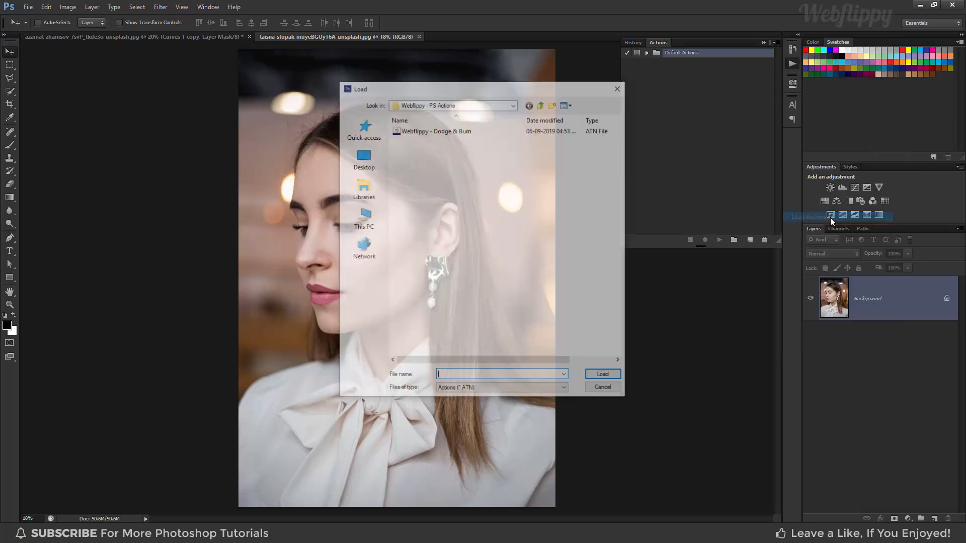
left_click(441, 132)
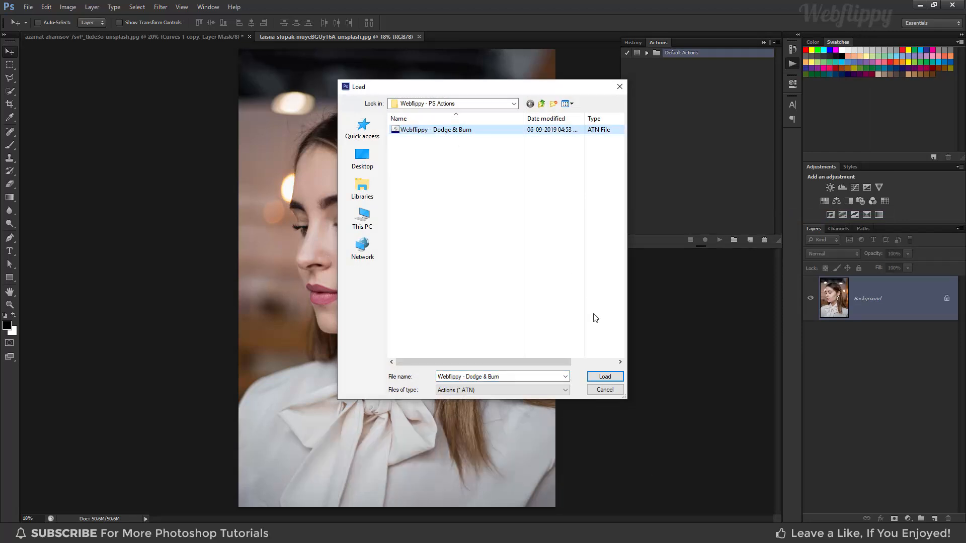
left_click(606, 377)
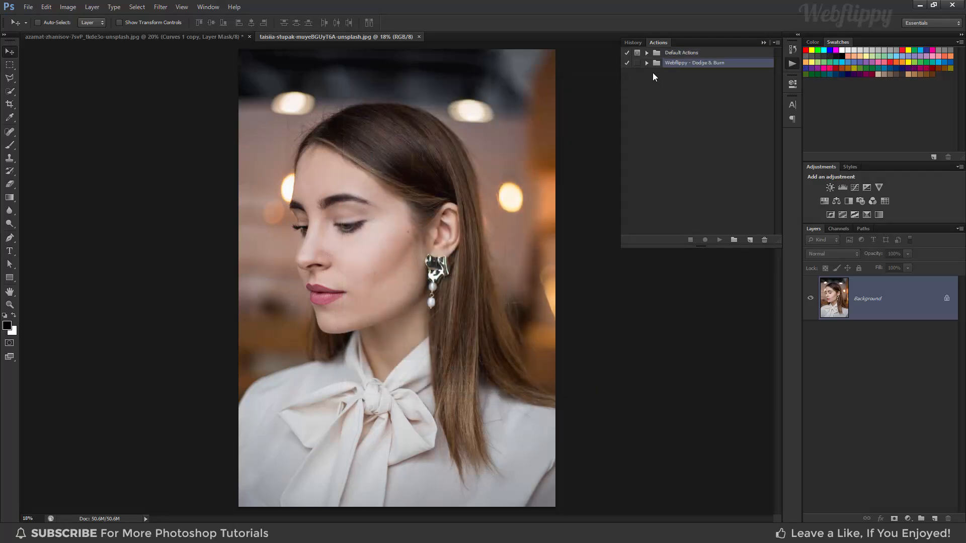
- Play the CLICK HERE & PLAY IT action from the Webflippy - Dodge & Burn set on the second portrait
left_click(647, 64)
left_click(684, 75)
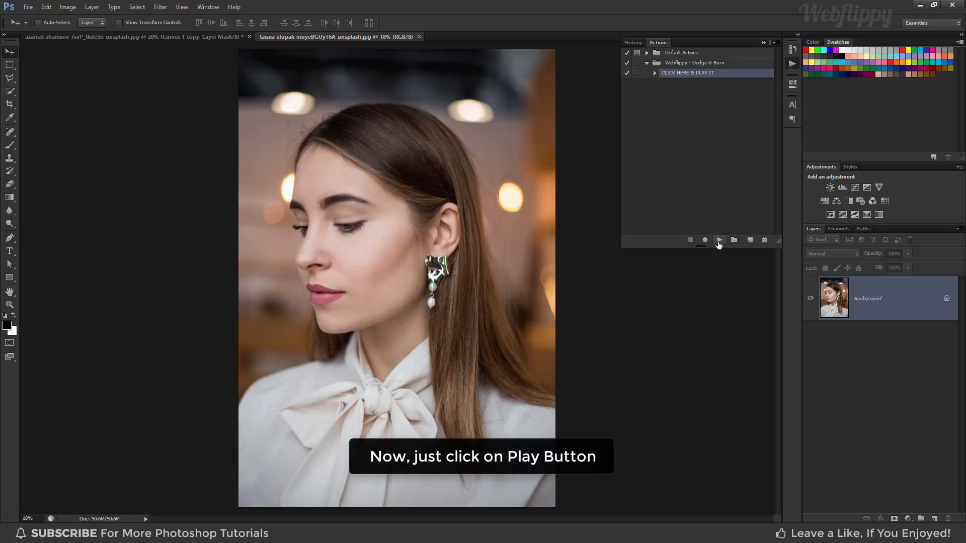
left_click(719, 240)
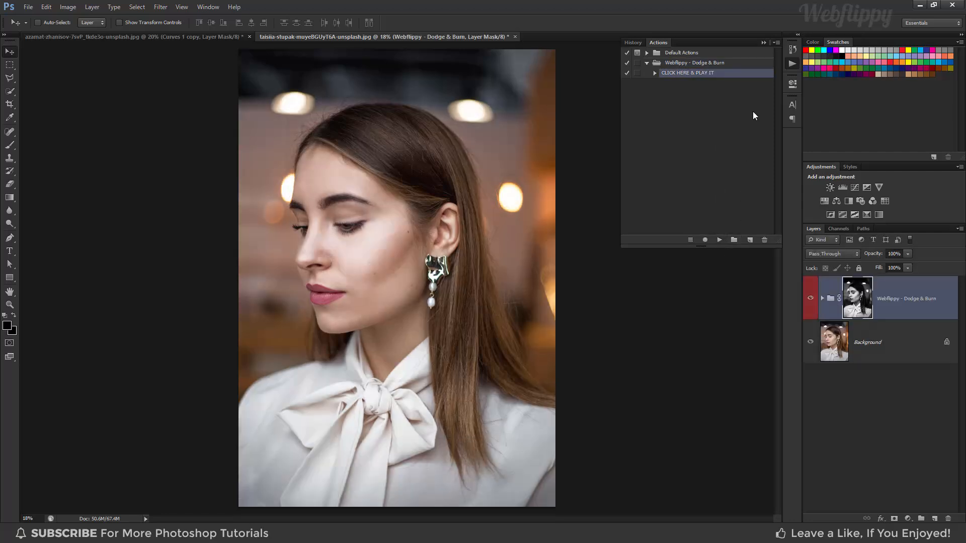
left_click(764, 43)
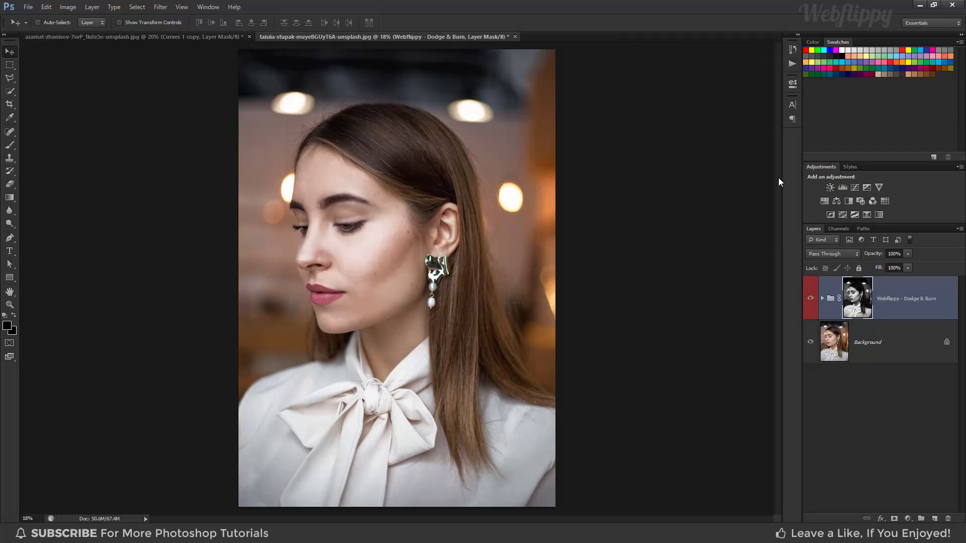
- Toggle the visibility of the Webflippy - Dodge & Burn group to compare the second portrait with and without the action's effect
left_click(810, 298)
left_click(809, 300)
left_click(809, 299)
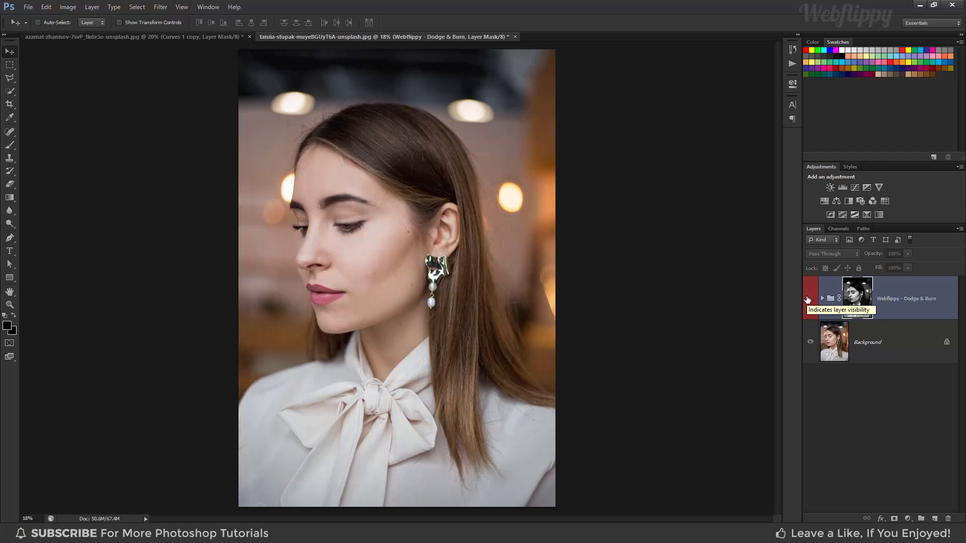
left_click(809, 300)
left_click(808, 299)
left_click(808, 300)
- Adjust the DODGE layer's Blend If range for the underlying layer, setting the split shadow slider to 150 / 242
left_click(823, 299)
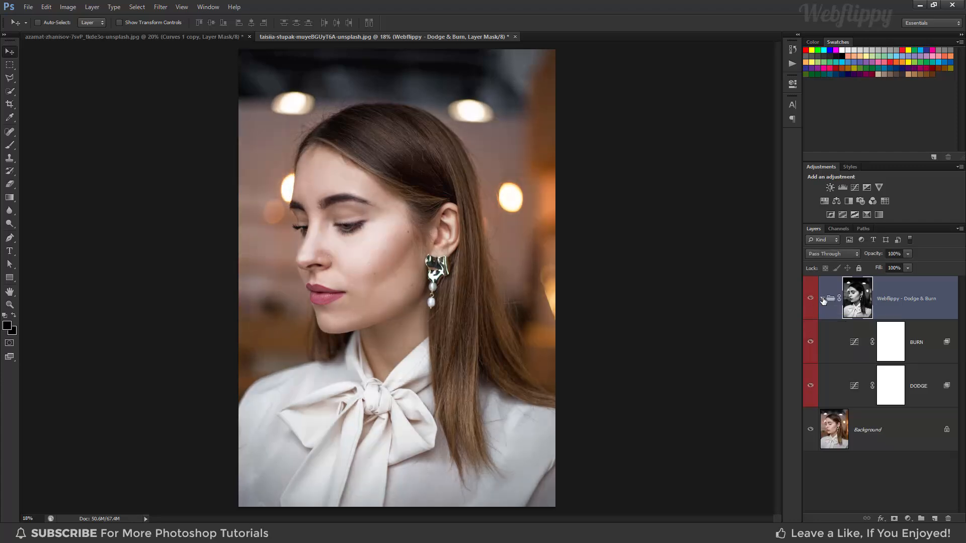
left_click(923, 388)
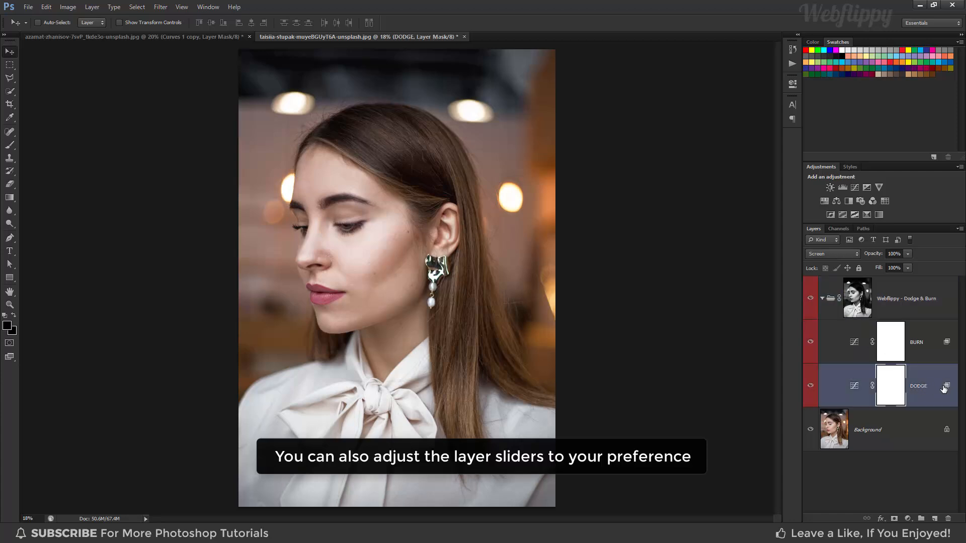
right_click(947, 388)
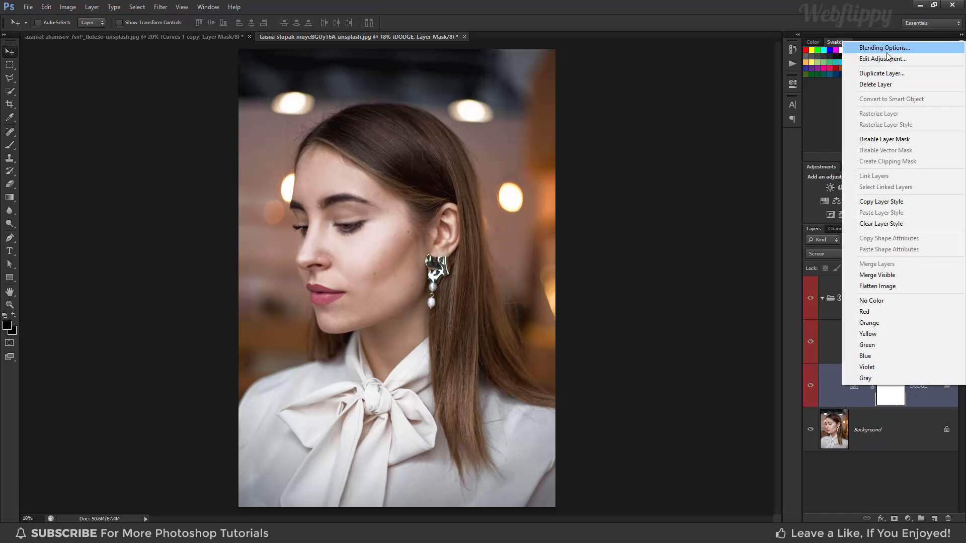
left_click(887, 53)
left_click_drag(700, 122, 682, 120)
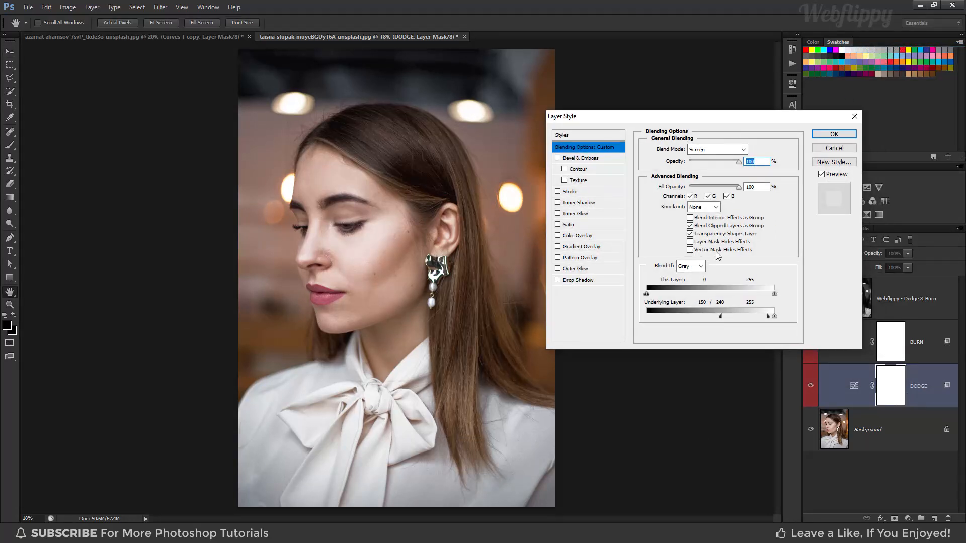
mouse_move(721, 316)
left_mouse_down()
mouse_move(713, 320)
mouse_move(769, 319)
left_mouse_up()
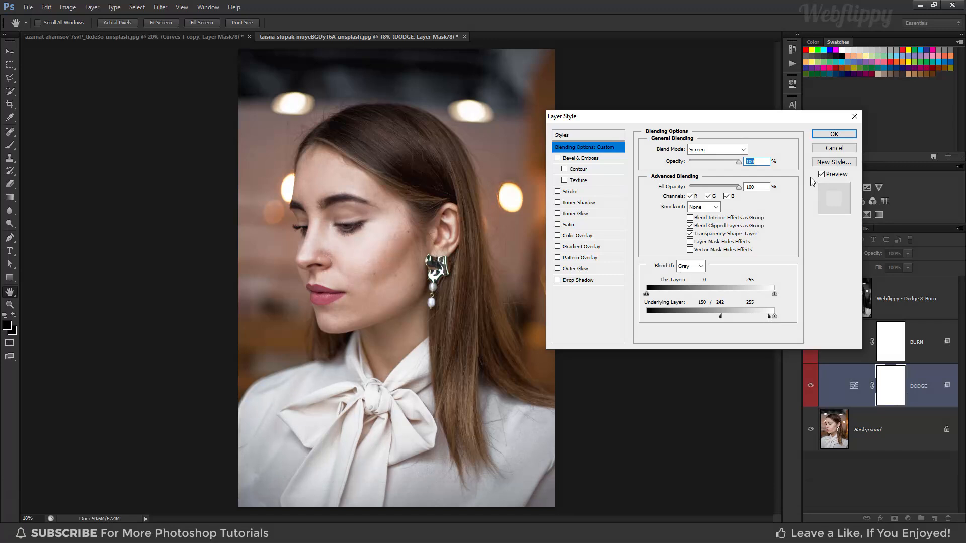
left_click(833, 134)
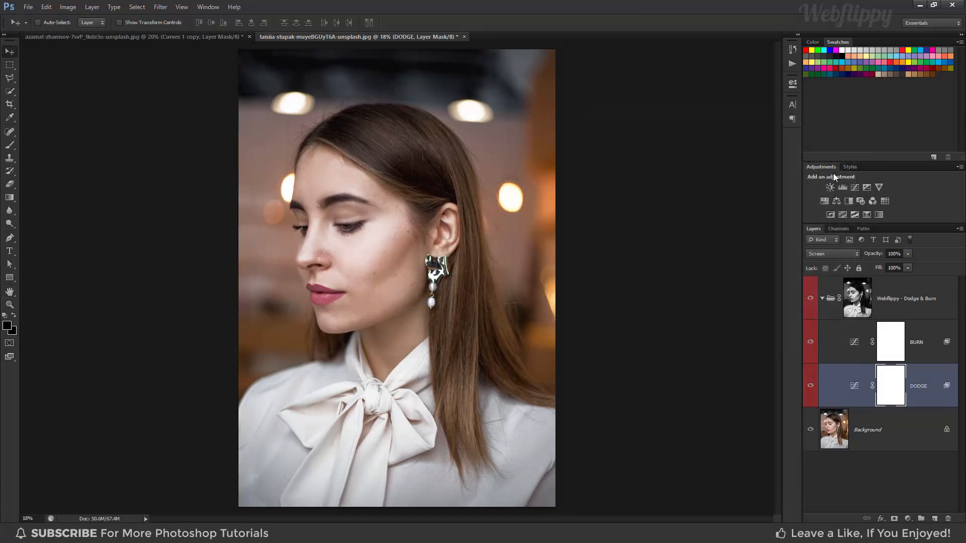
- Set the BURN layer's Blend If underlying highlight slider to 96 / 238, and collapse the Dodge & Burn group
left_click(939, 344)
right_click(939, 343)
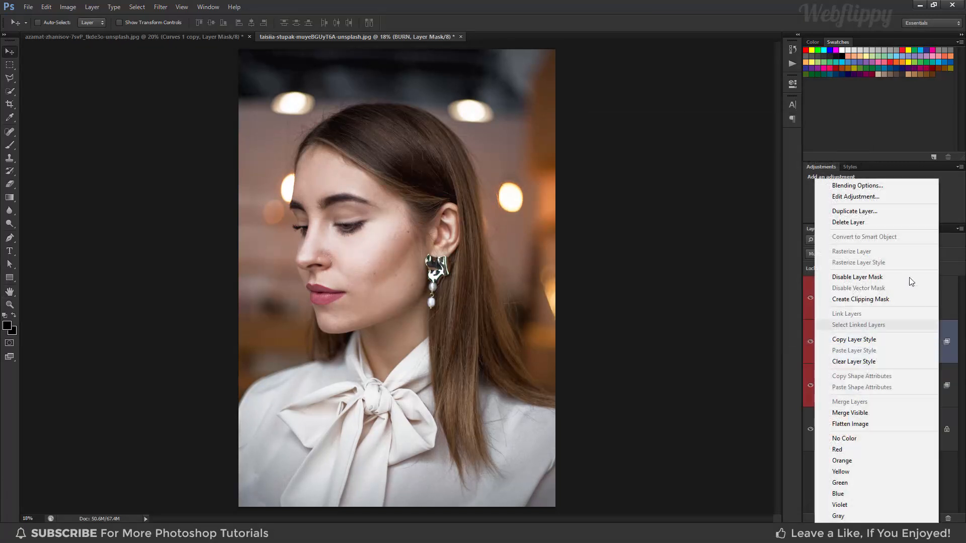
left_click(877, 188)
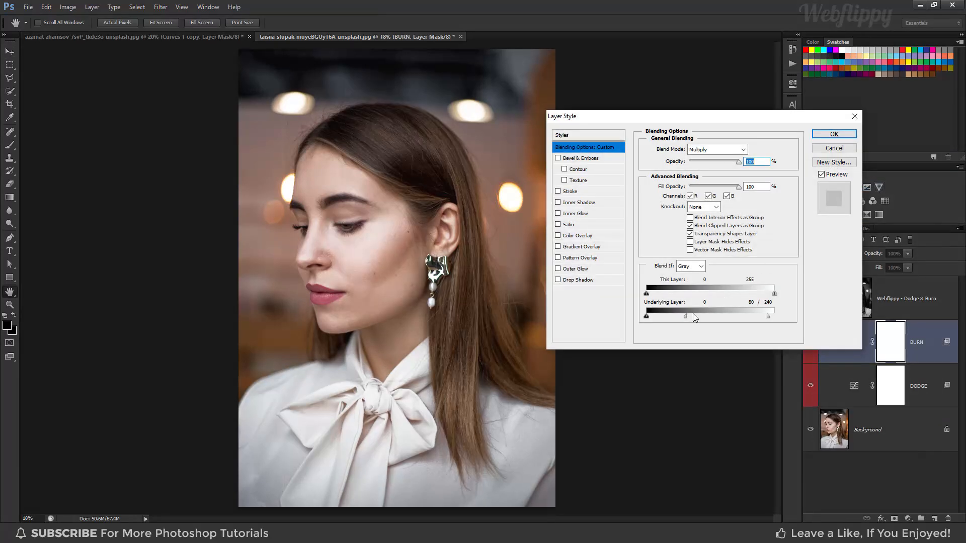
mouse_move(687, 316)
left_mouse_down()
mouse_move(712, 318)
mouse_move(686, 318)
mouse_move(694, 316)
left_mouse_up()
left_click_drag(768, 317, 756, 318)
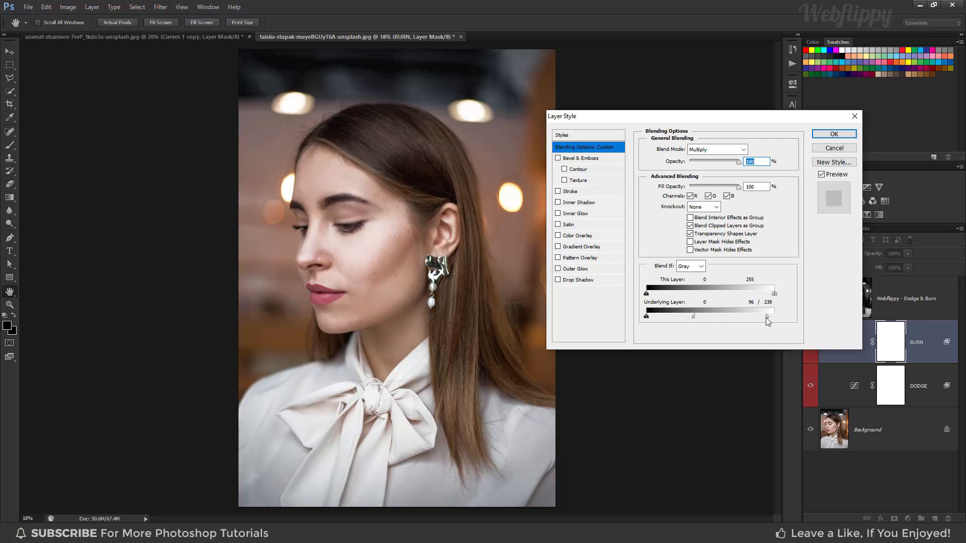
left_click(832, 134)
left_click(823, 299)
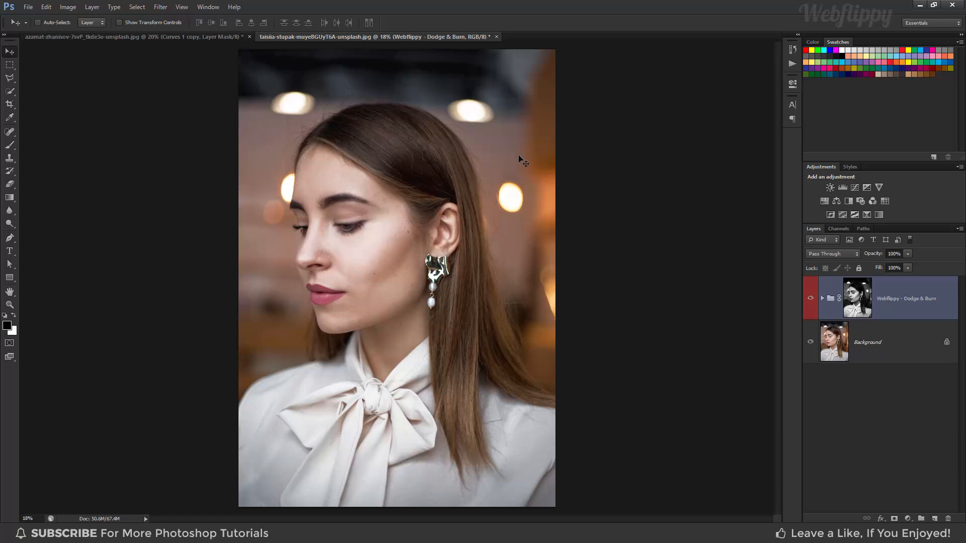
- Select the Dodge & Burn group's mask and prepare the Brush tool with black (000000) foreground and a soft round tip at 0% hardness
left_click(857, 296)
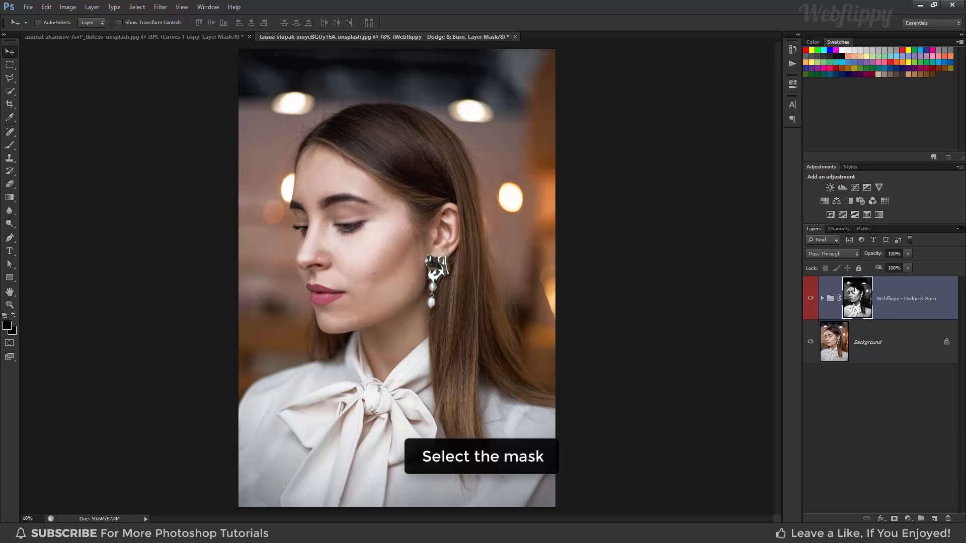
left_click_drag(13, 142, 35, 143)
left_click(7, 326)
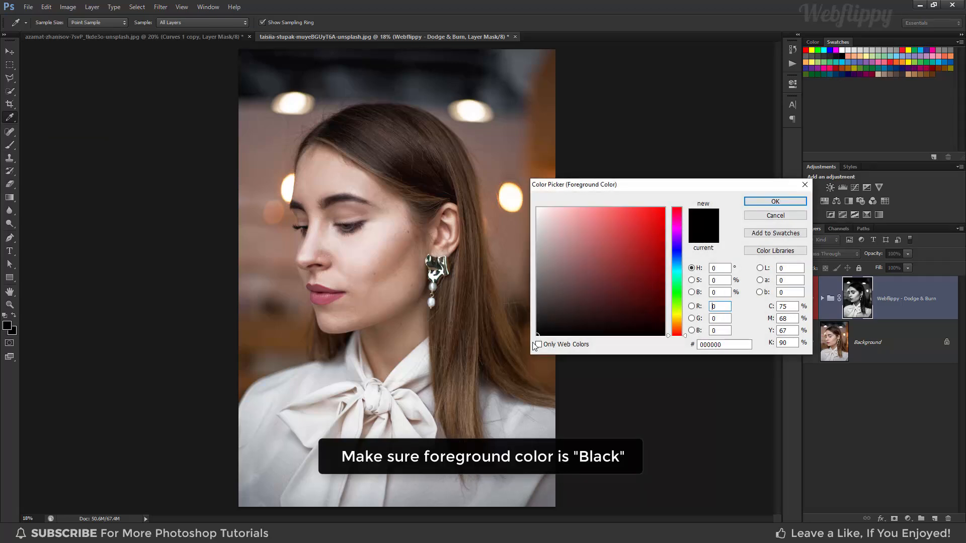
left_click(775, 202)
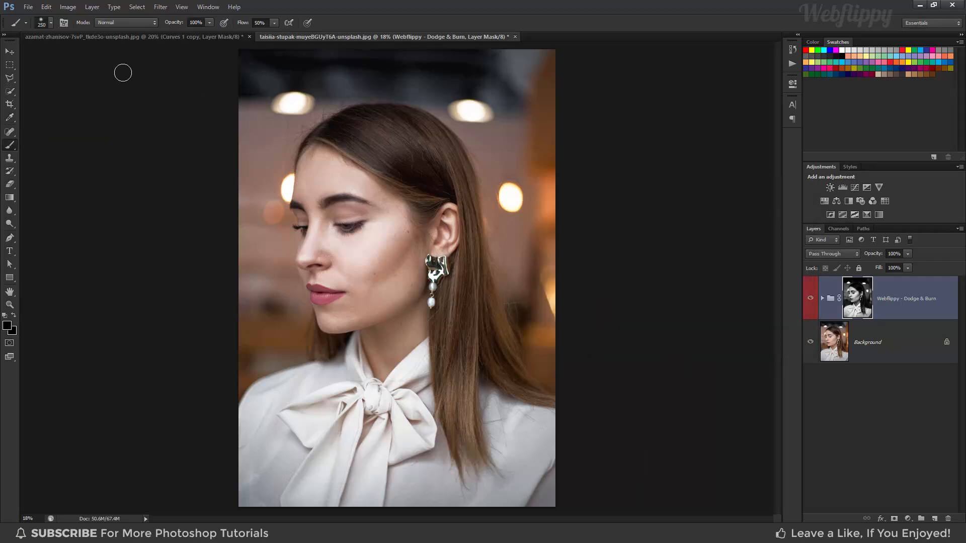
left_click(40, 22)
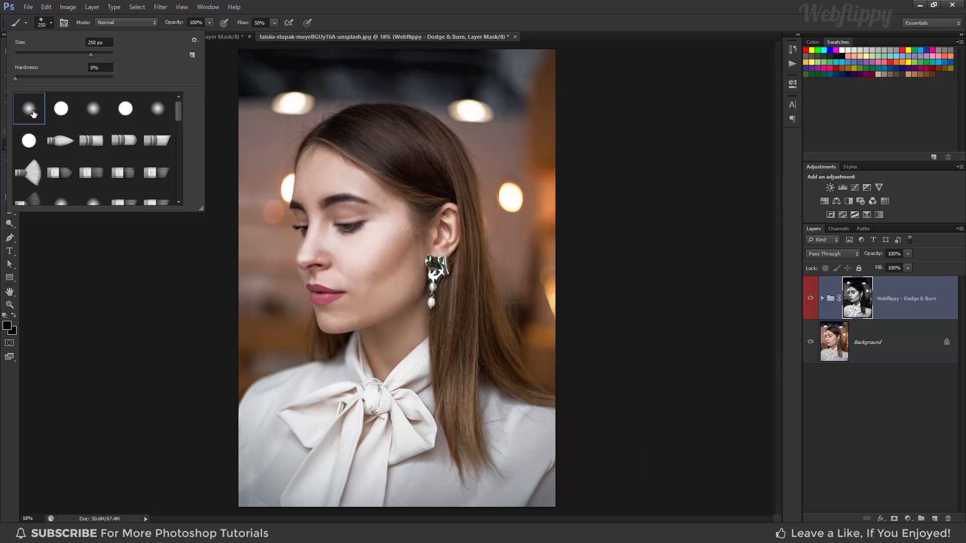
left_click(49, 23)
left_click(49, 23)
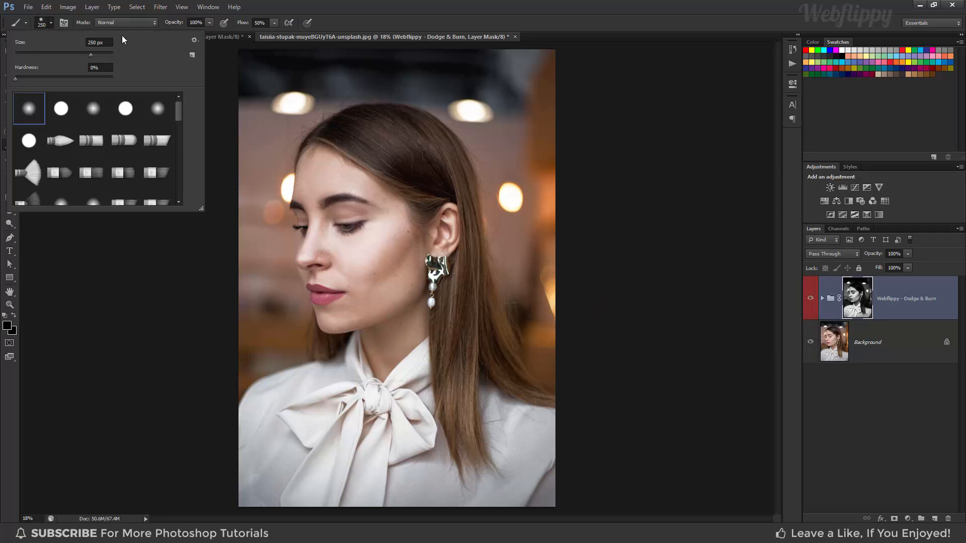
left_click(52, 22)
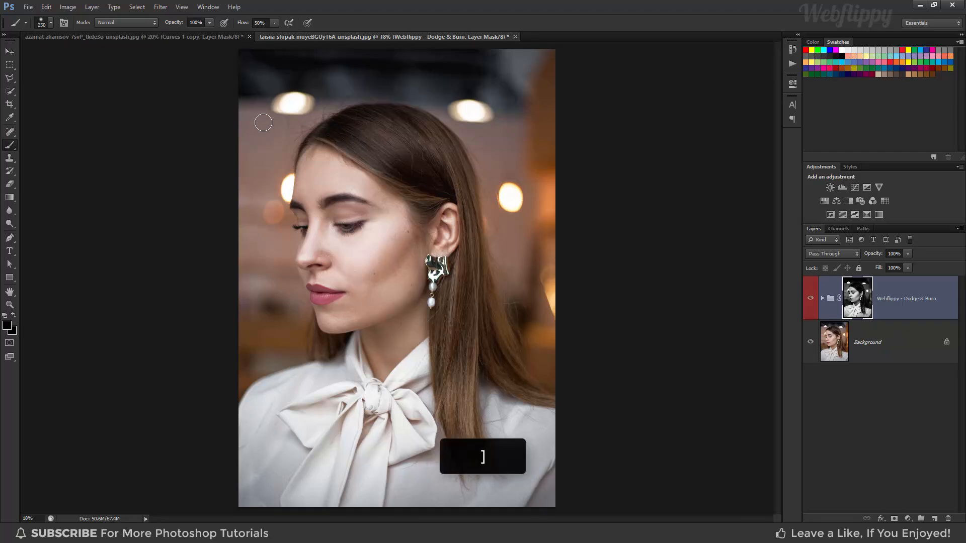
- Enlarge the brush to 1000 px and paint black on the group's mask over the background on both sides of the woman
key("bracketright")
key("bracketright")
key("bracketright")
key("bracketright")
key("bracketright")
key("bracketright")
key("bracketright")
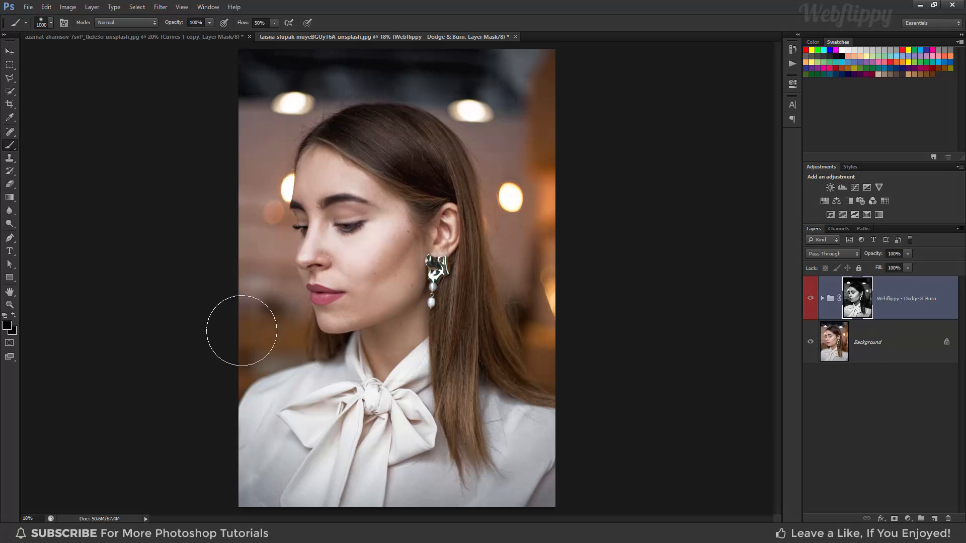
mouse_move(258, 243)
left_mouse_down()
mouse_move(251, 199)
mouse_move(263, 127)
left_mouse_up()
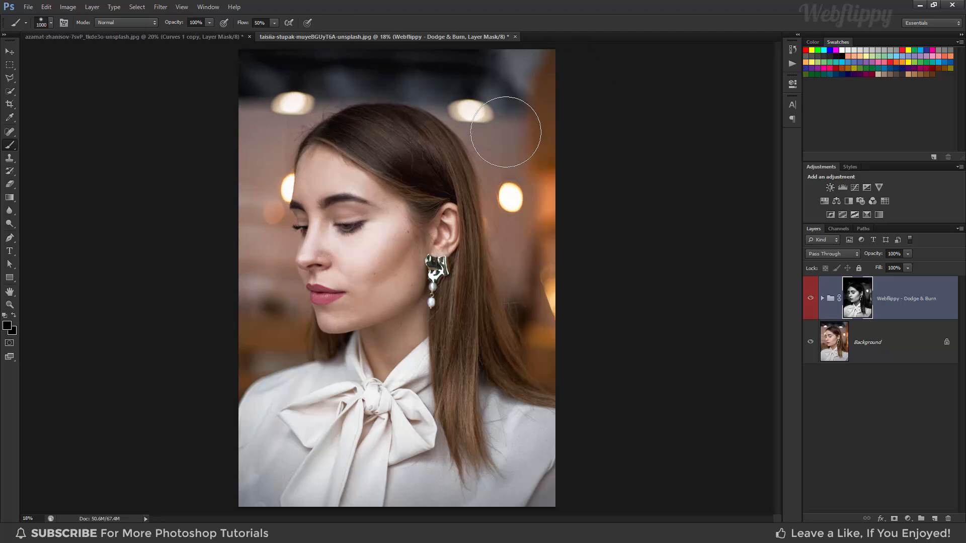
left_click_drag(533, 344, 554, 75)
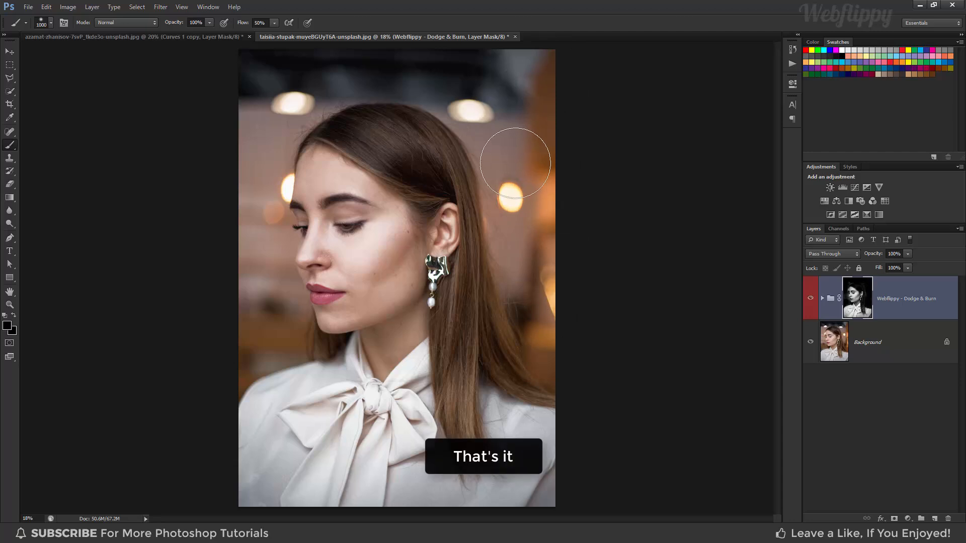
- Toggle the Dodge & Burn group's visibility to compare the portrait before and after the refined mask, leaving the group shown
left_click(811, 300)
left_click(812, 299)
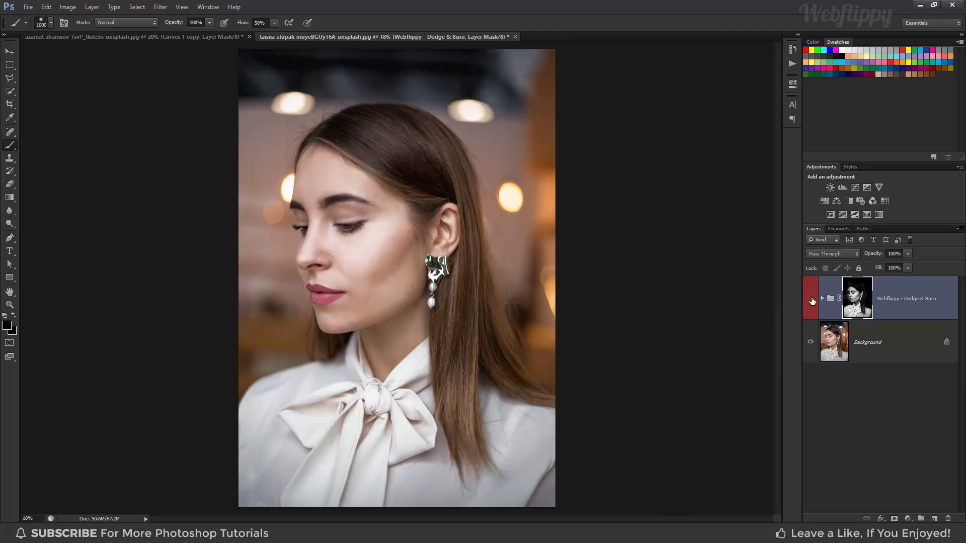
left_click(811, 300)
left_click(811, 300)
left_click(811, 300)
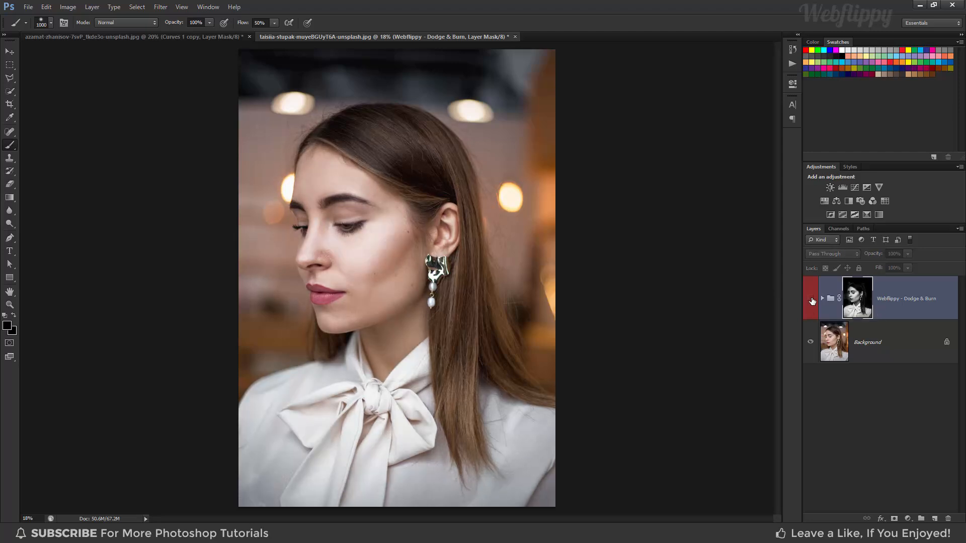
left_click(811, 300)
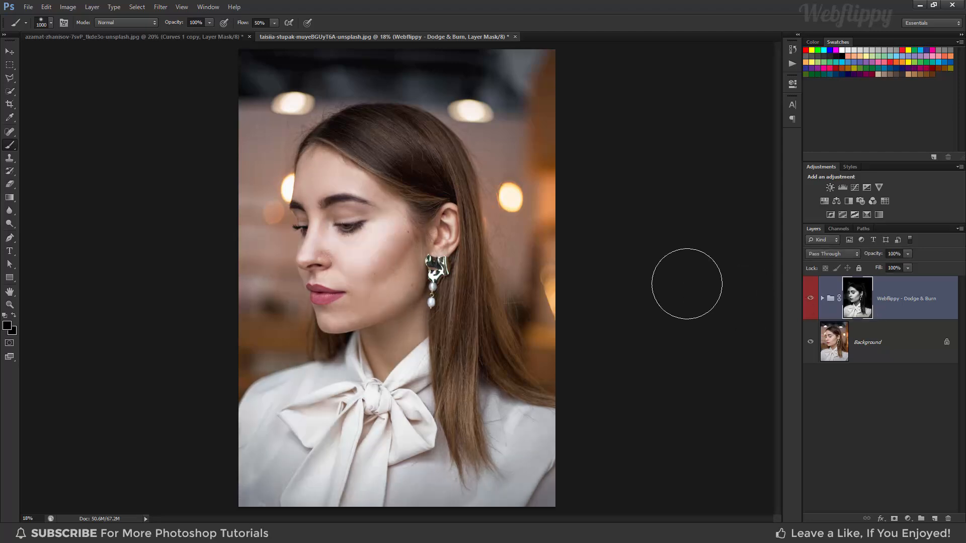